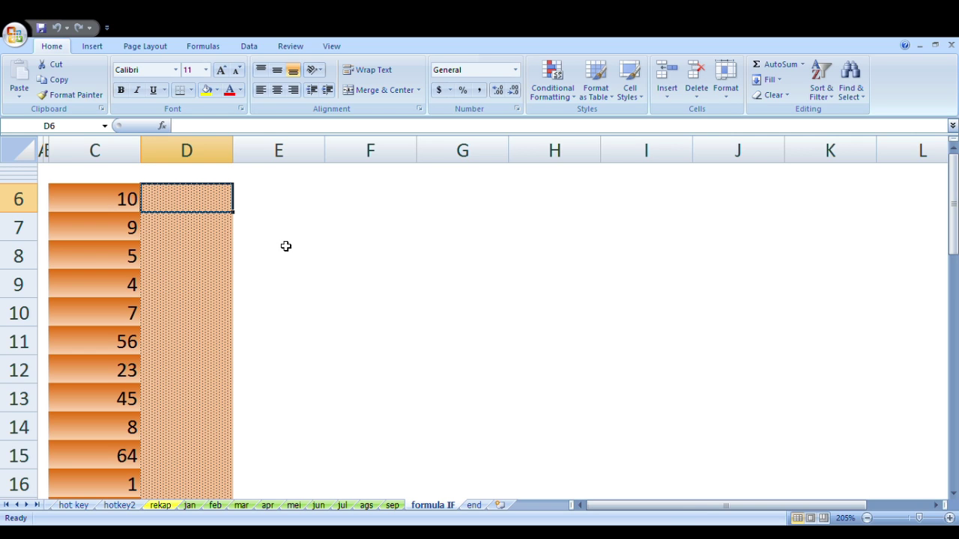
Move to cell D6, beside the first number in column C.
{"action": "key", "text": "Left"}
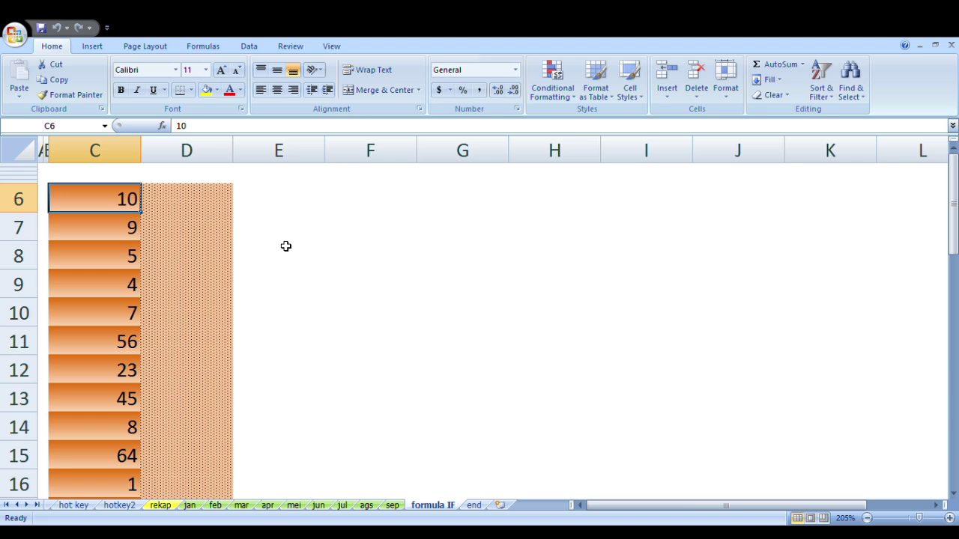
{"action": "key", "text": "Down"}
{"action": "key", "text": "Down"}
{"action": "key", "text": "Down"}
{"action": "key", "text": "Down"}
{"action": "key", "text": "Down"}
{"action": "key", "text": "Down"}
{"action": "key", "text": "Down"}
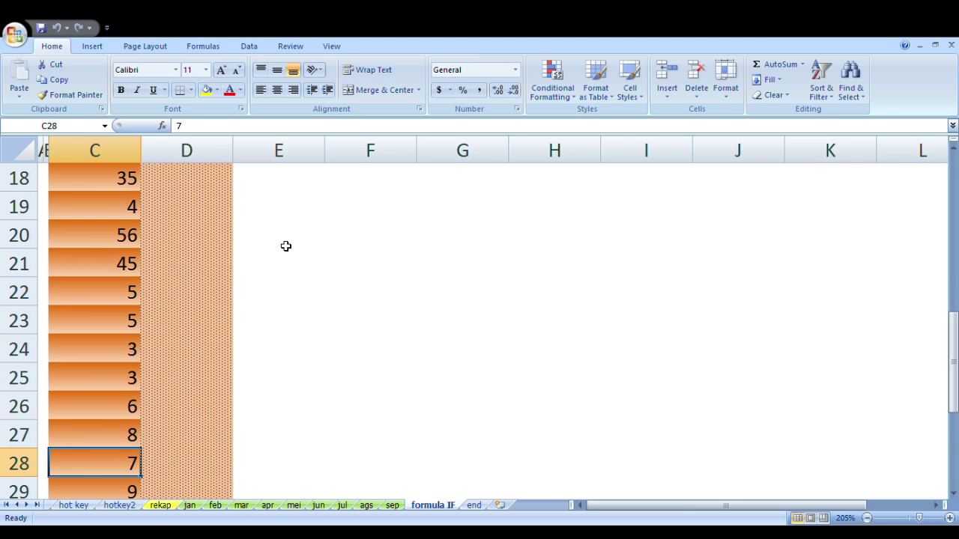
{"action": "key", "text": "ctrl+Up"}
{"action": "key", "text": "Right"}
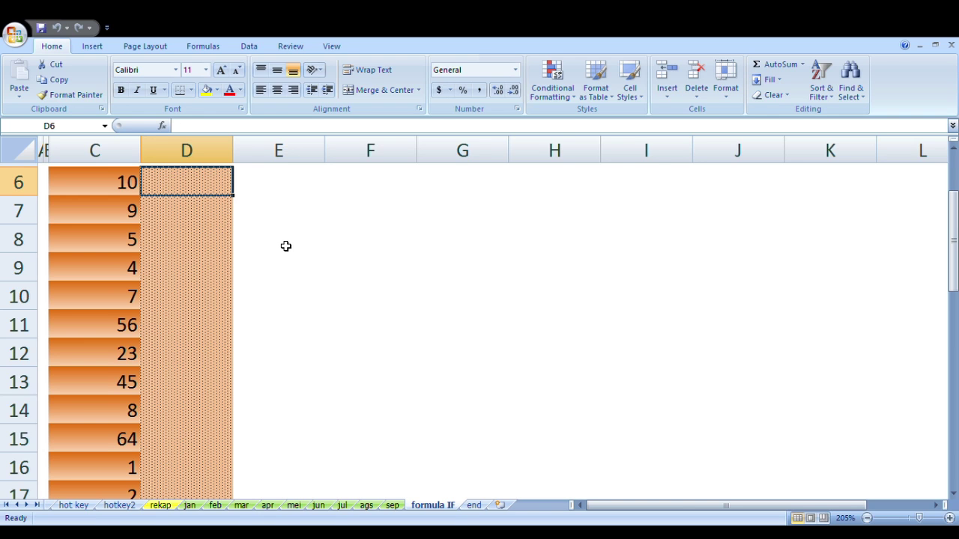
Enter =IF(C6>7,"benar","salah") in D6 so it shows benar, then reselect D6.
{"action": "type", "text": "=if"}
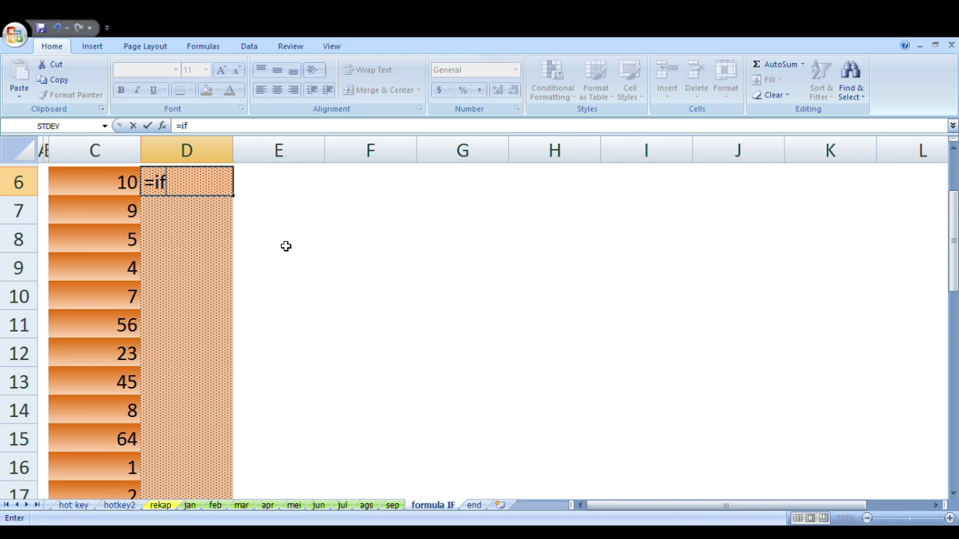
{"action": "type", "text": "("}
{"action": "key", "text": "Left"}
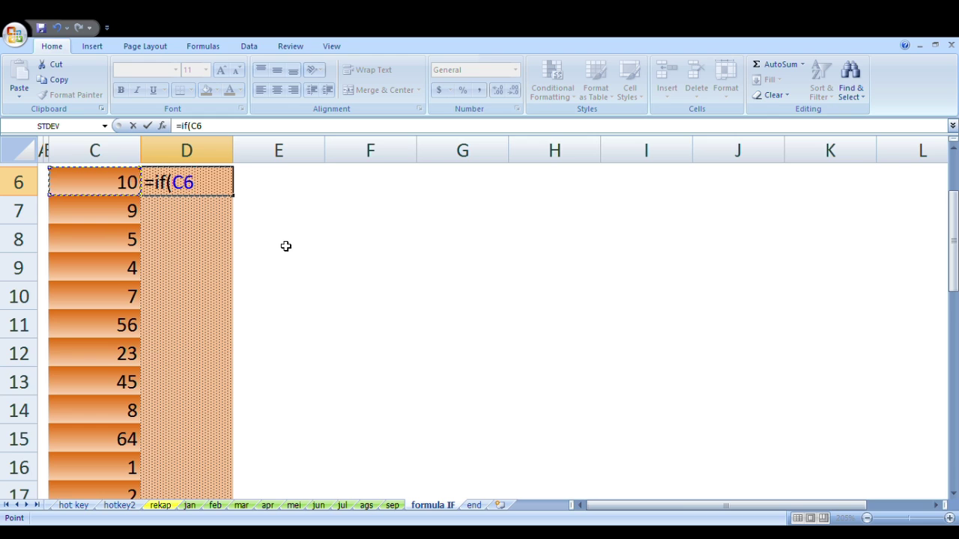
{"action": "type", "text": ">"}
{"action": "type", "text": "7"}
{"action": "type", "text": ","}
{"action": "type", "text": "\""}
{"action": "type", "text": "be"}
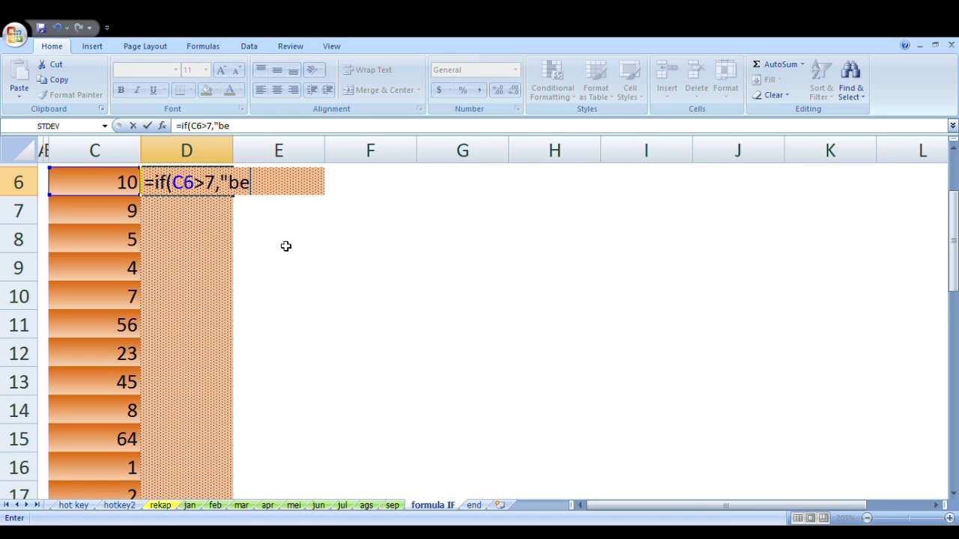
{"action": "type", "text": "nar"}
{"action": "type", "text": "\""}
{"action": "type", "text": ","}
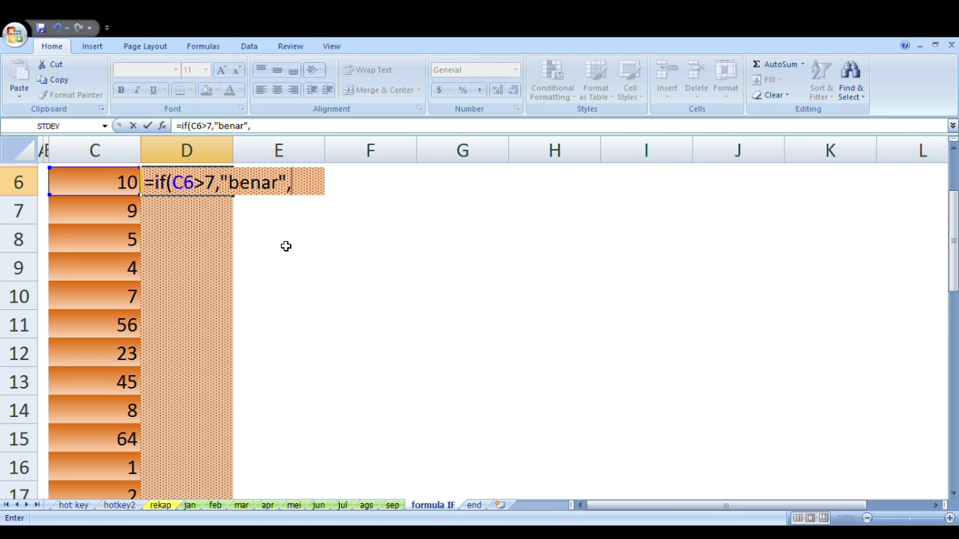
{"action": "type", "text": "\""}
{"action": "type", "text": "sal"}
{"action": "type", "text": "ah"}
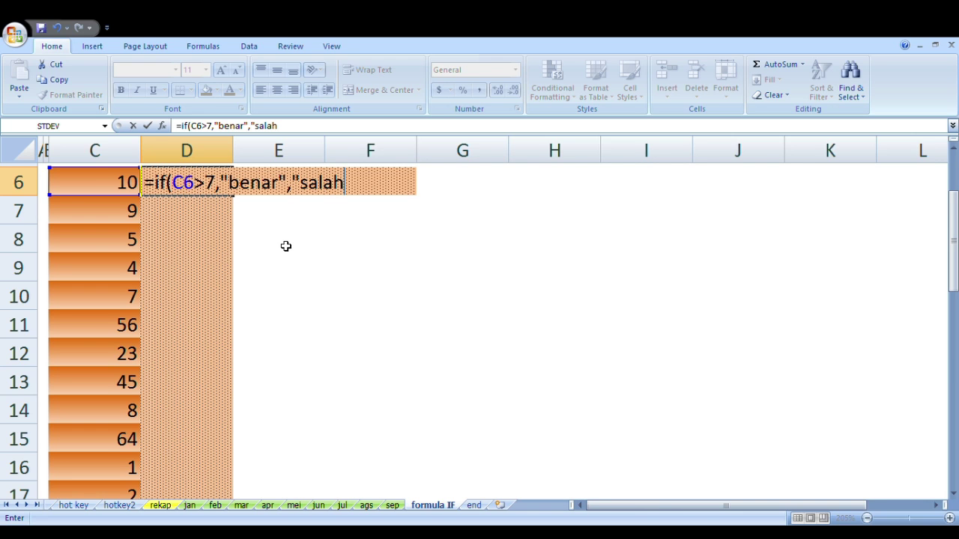
{"action": "type", "text": "\""}
{"action": "type", "text": ")"}
{"action": "key", "text": "Return"}
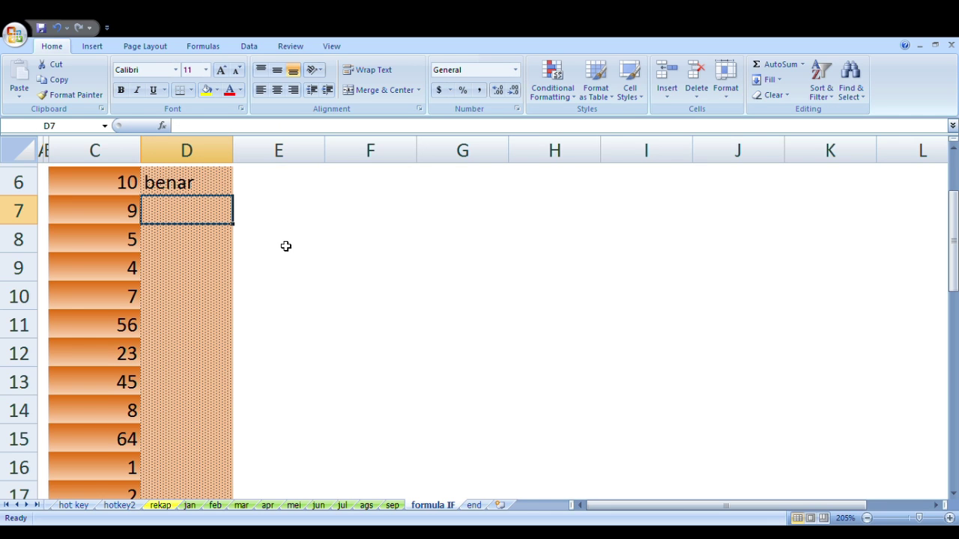
{"action": "key", "text": "Up"}
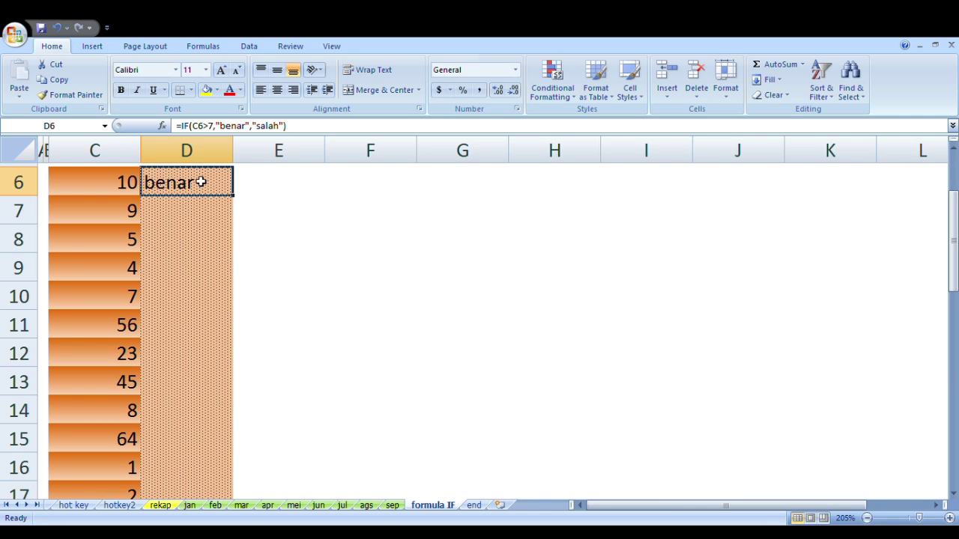
Copy the D6 formula into D7:D36, then select D8 to check it.
{"action": "key", "text": "ctrl+c"}
{"action": "left_click_drag", "start_coordinate": [210, 208], "coordinate": [202, 514]}
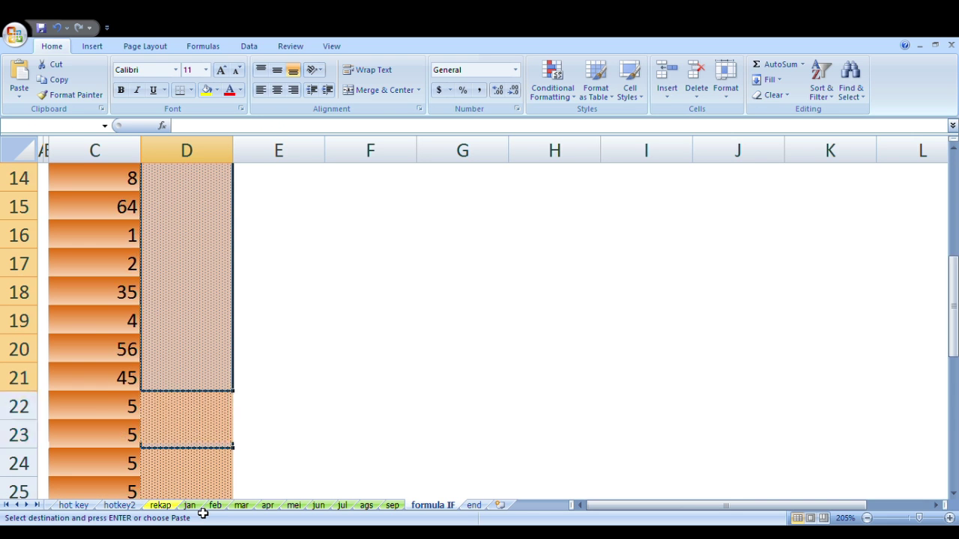
{"action": "left_click_drag", "start_coordinate": [202, 514], "coordinate": [192, 450]}
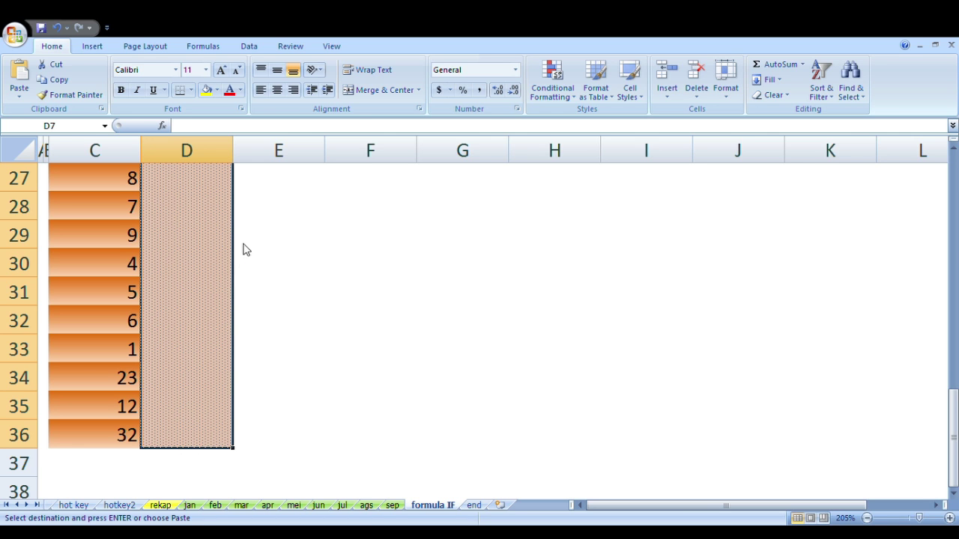
{"action": "key", "text": "ctrl+v"}
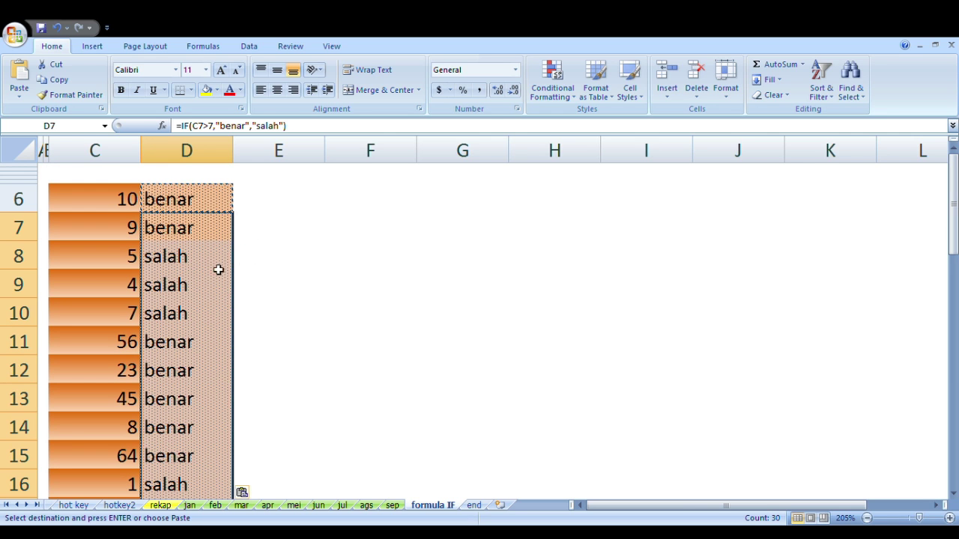
{"action": "left_click", "coordinate": [212, 266]}
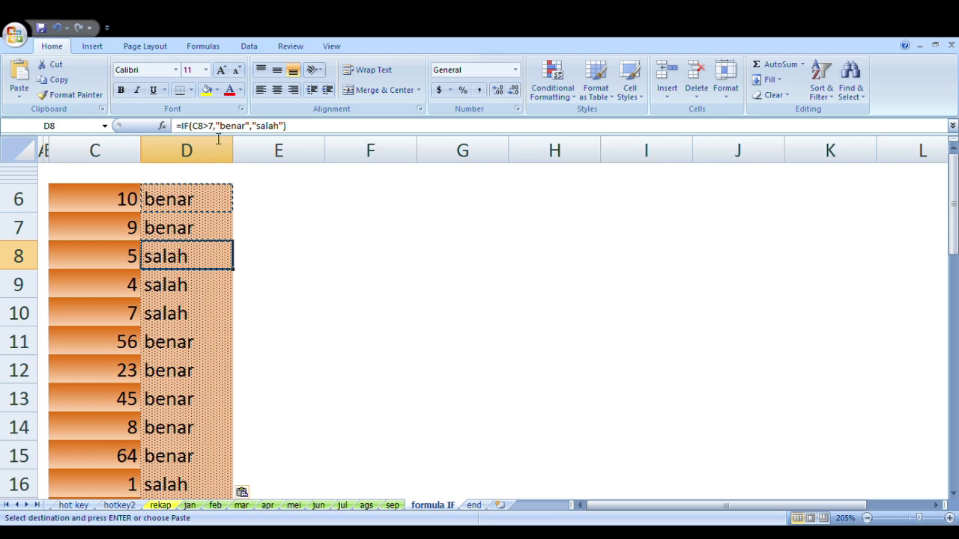
Clear the copy marquee and verify D9 and D10 test C9 and C10.
{"action": "key", "text": "Escape"}
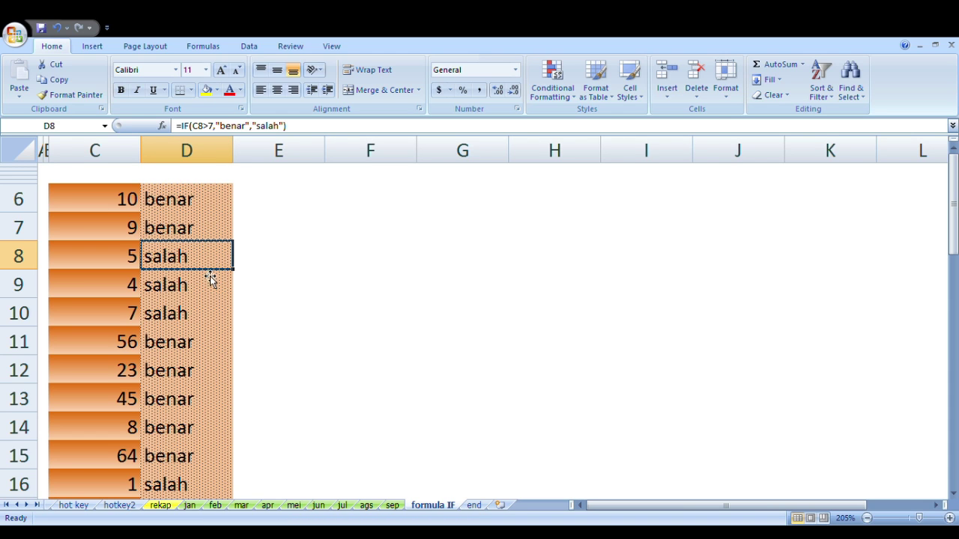
{"action": "left_click", "coordinate": [187, 289]}
{"action": "left_click", "coordinate": [189, 263]}
{"action": "left_click", "coordinate": [173, 290]}
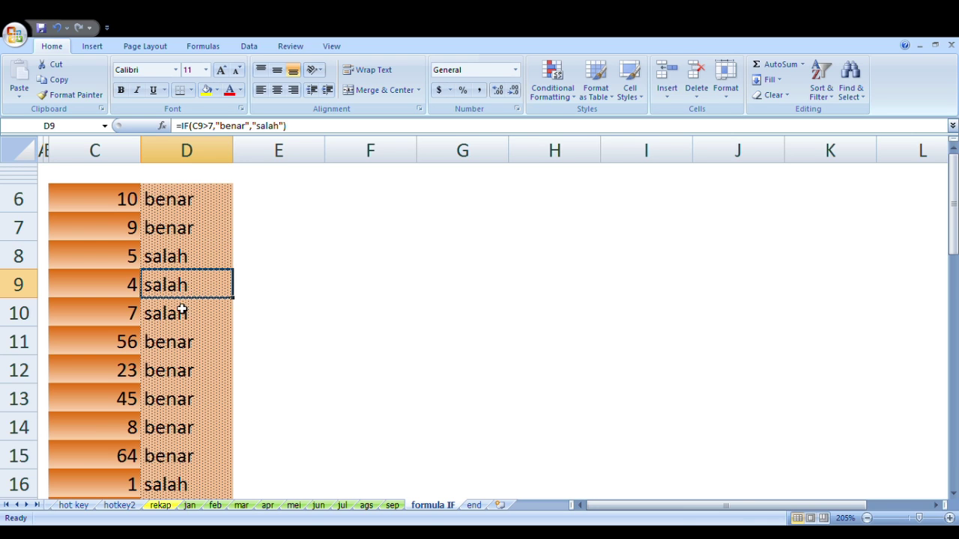
{"action": "left_click", "coordinate": [179, 321]}
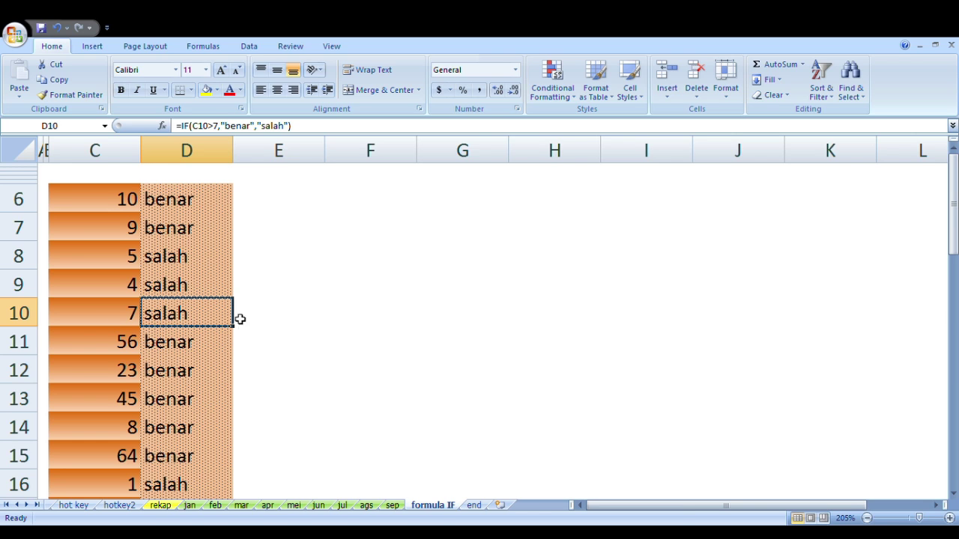
{"action": "scroll", "coordinate": [196, 328], "scroll_direction": "down", "scroll_amount": 1}
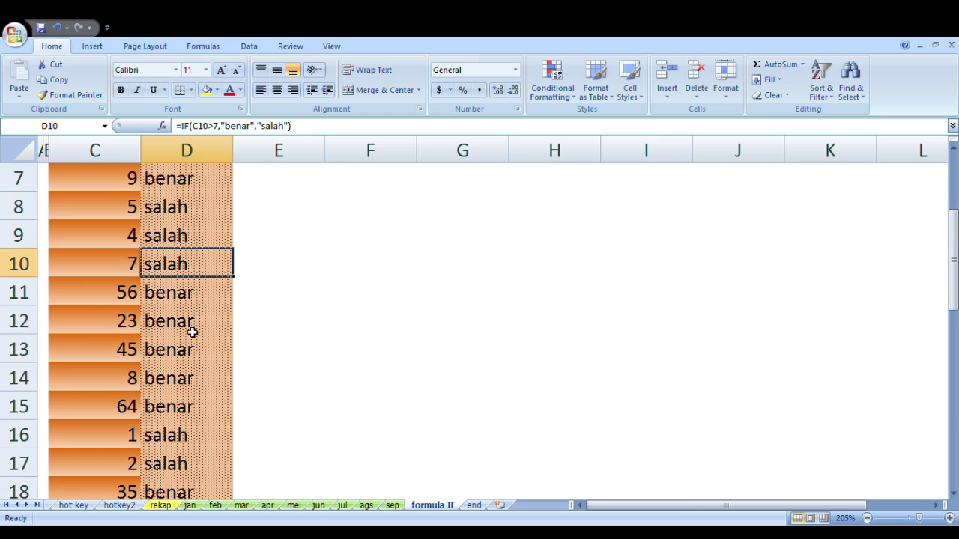
Scroll down column D to review the benar/salah results, then scroll back up.
{"action": "scroll", "coordinate": [195, 332], "scroll_direction": "down", "scroll_amount": 2}
{"action": "scroll", "coordinate": [195, 332], "scroll_direction": "down", "scroll_amount": 1}
{"action": "scroll", "coordinate": [196, 332], "scroll_direction": "down", "scroll_amount": 2}
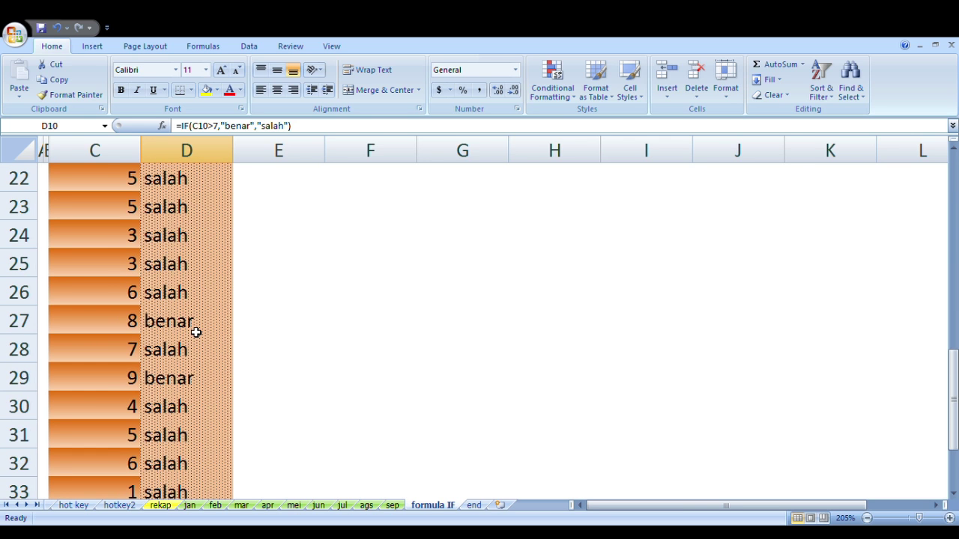
{"action": "scroll", "coordinate": [196, 332], "scroll_direction": "down", "scroll_amount": 2}
{"action": "scroll", "coordinate": [202, 333], "scroll_direction": "up", "scroll_amount": 2}
{"action": "scroll", "coordinate": [205, 322], "scroll_direction": "up", "scroll_amount": 5}
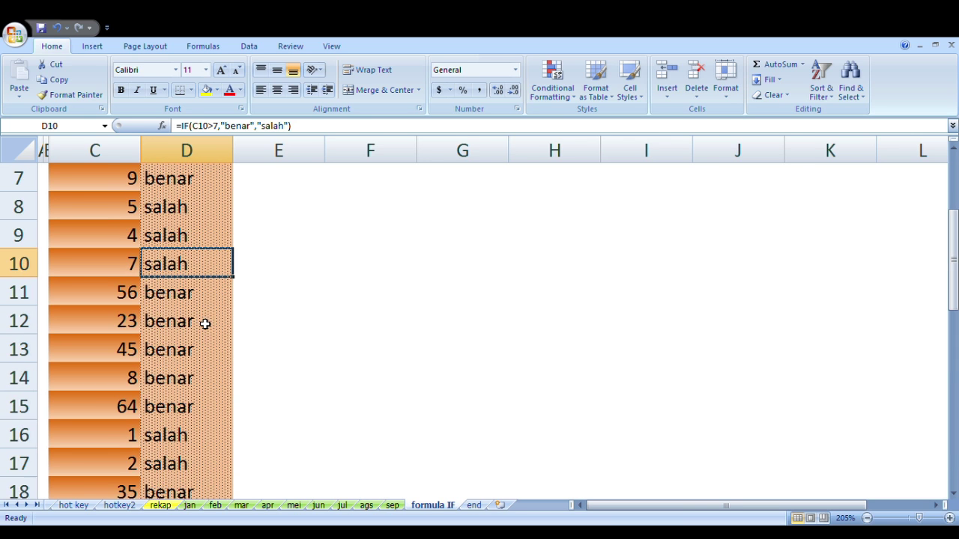
{"action": "scroll", "coordinate": [204, 323], "scroll_direction": "up", "scroll_amount": 1}
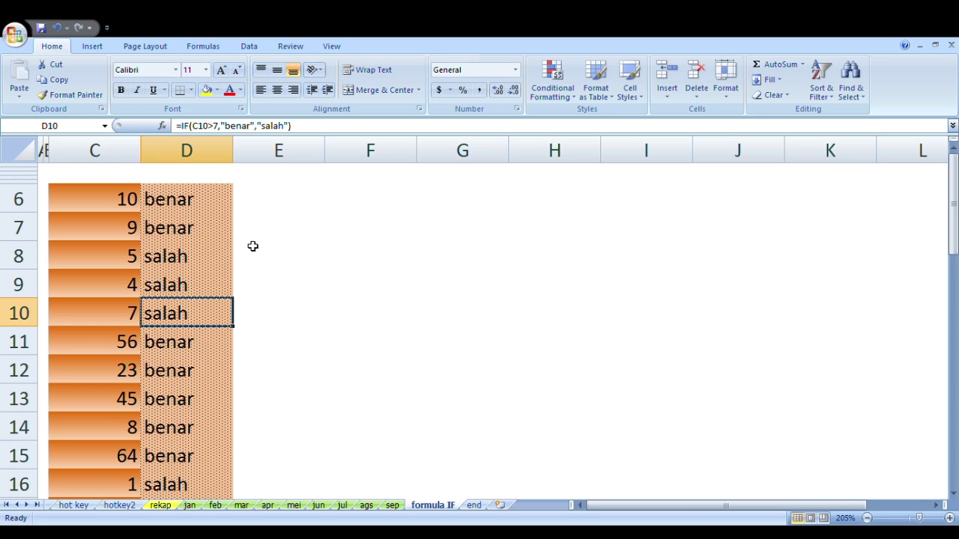